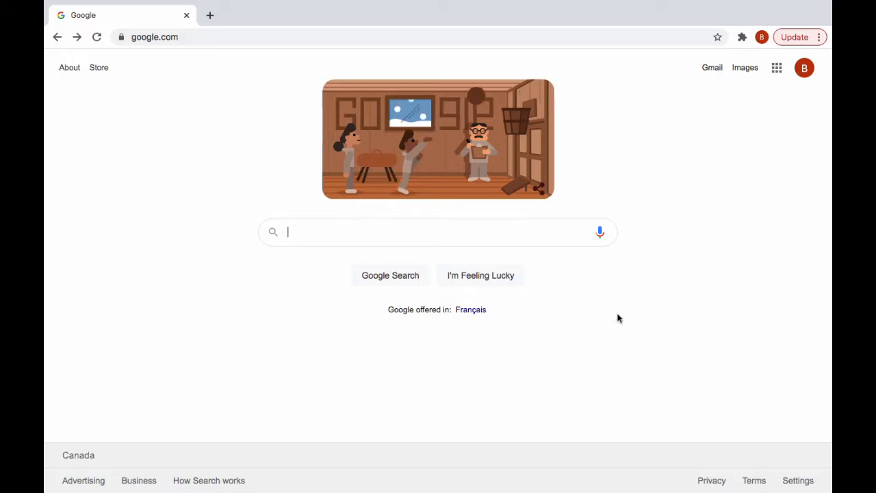
- Open the MetaMask wallet and start adding a custom RPC network
{"action": "left_click", "coordinate": [743, 38]}
{"action": "left_click", "coordinate": [626, 152]}
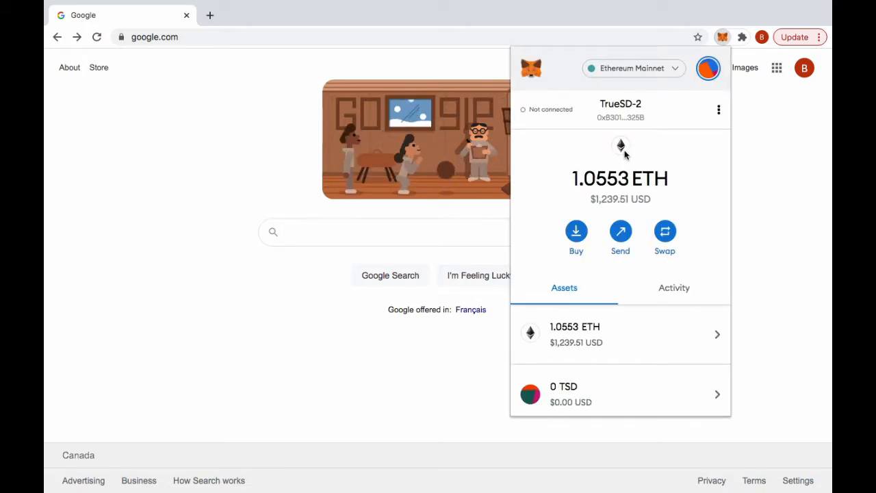
{"action": "left_click", "coordinate": [719, 112]}
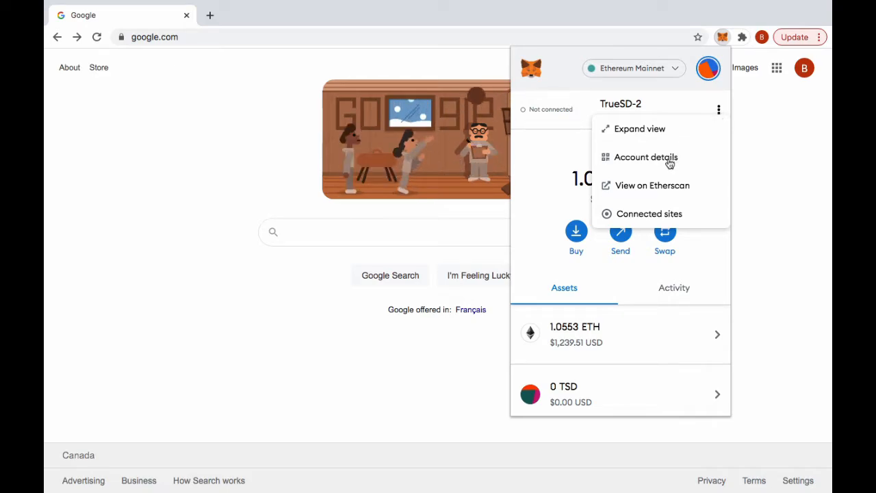
{"action": "left_click", "coordinate": [676, 73]}
{"action": "left_click", "coordinate": [676, 73]}
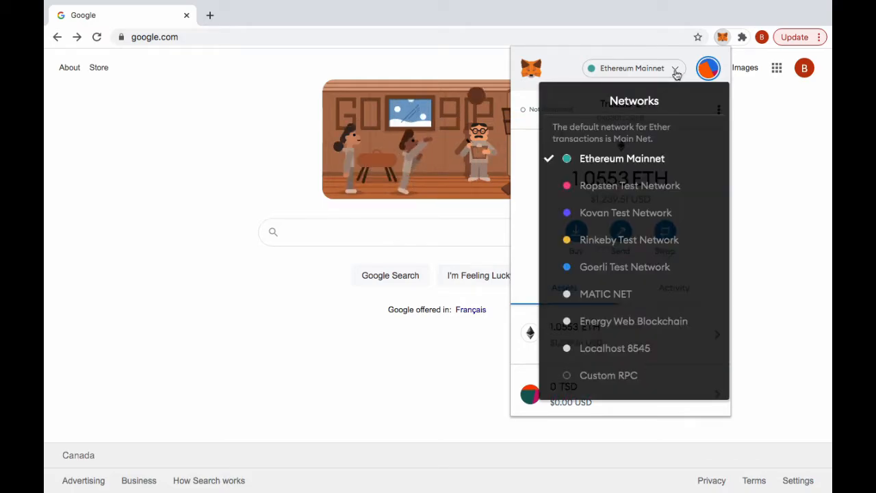
{"action": "left_click", "coordinate": [609, 374]}
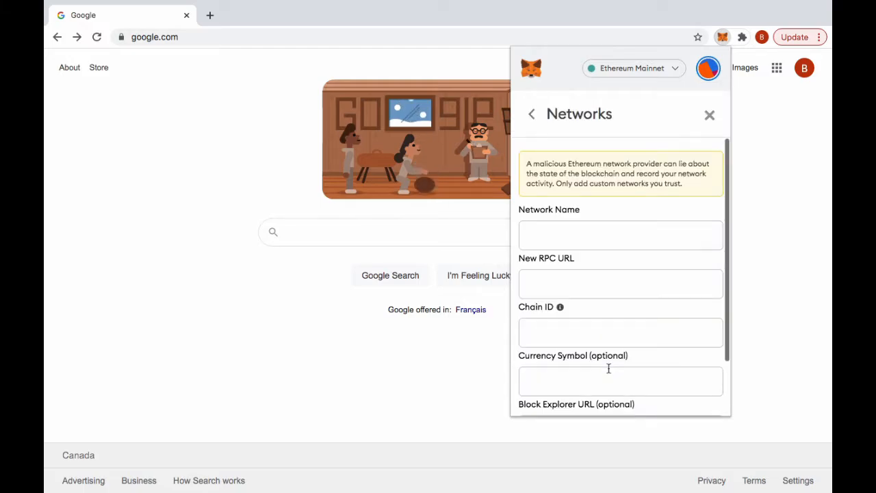
- Name the new network Smart Chain
{"action": "left_click", "coordinate": [573, 233]}
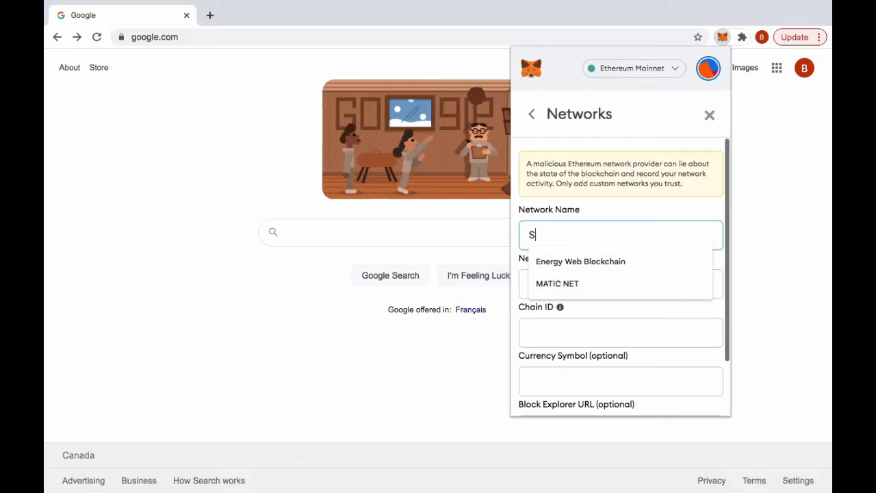
{"action": "type", "text": "Sa"}
{"action": "key", "text": "BackSpace"}
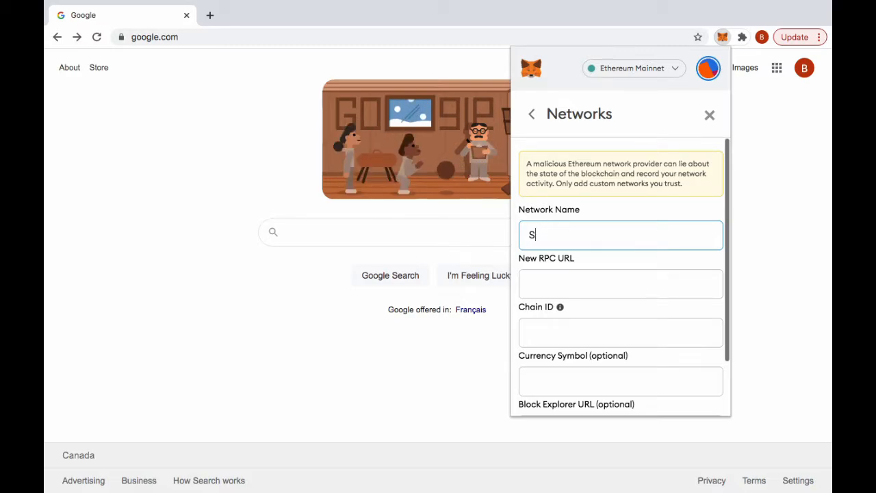
{"action": "type", "text": "mart "}
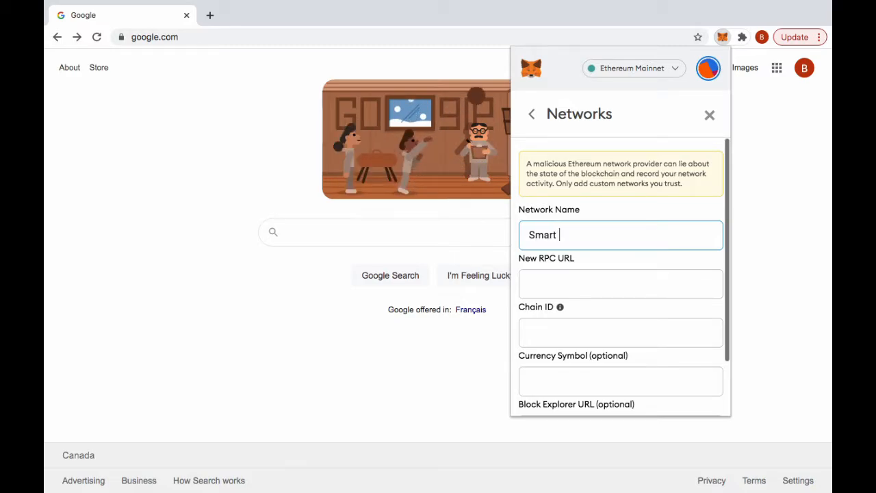
{"action": "type", "text": "Chain"}
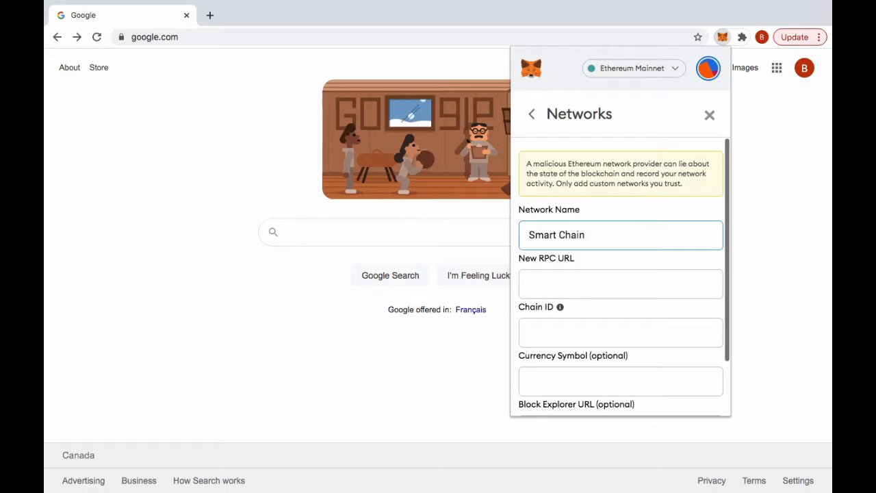
{"action": "left_click", "coordinate": [529, 285]}
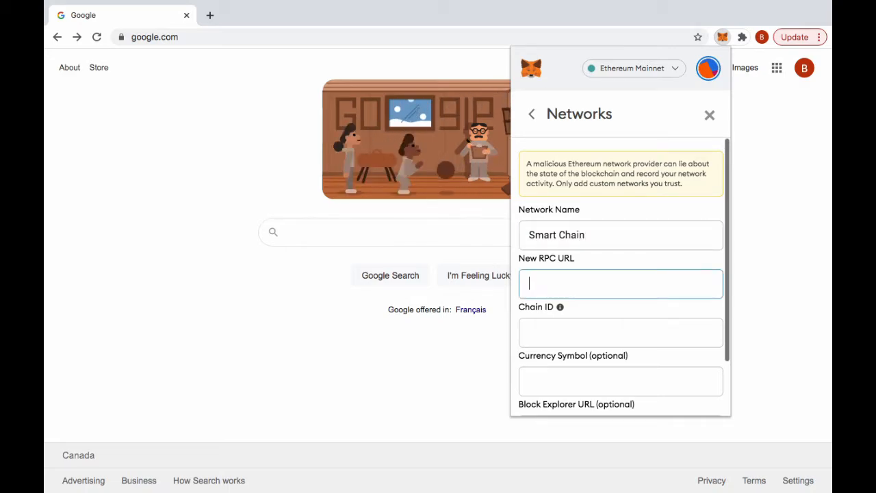
{"action": "type", "text": "https:"}
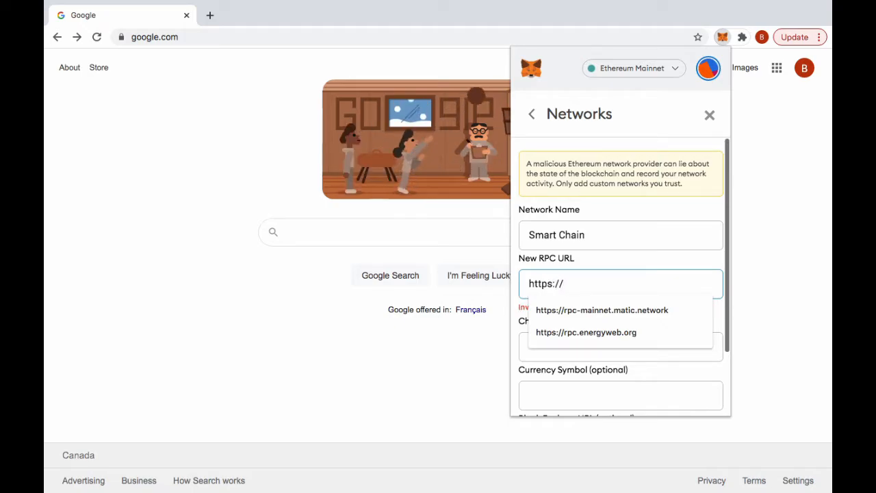
{"action": "type", "text": "//"}
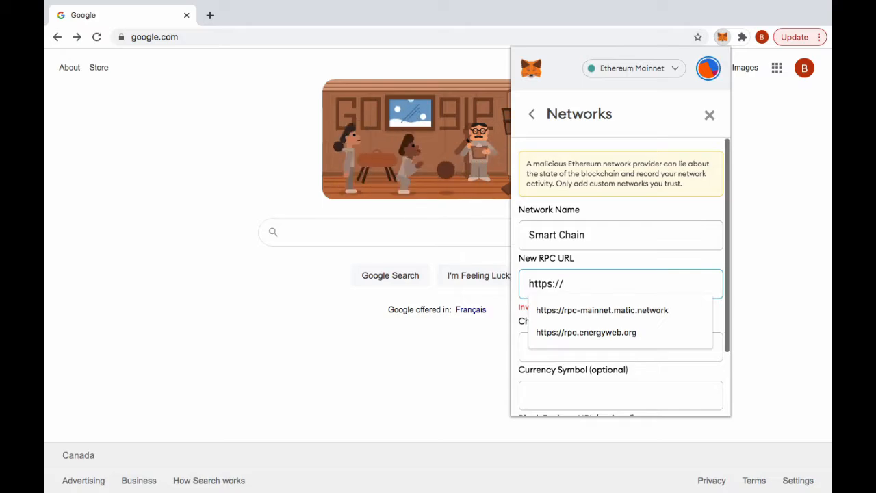
{"action": "type", "text": "bsc-da"}
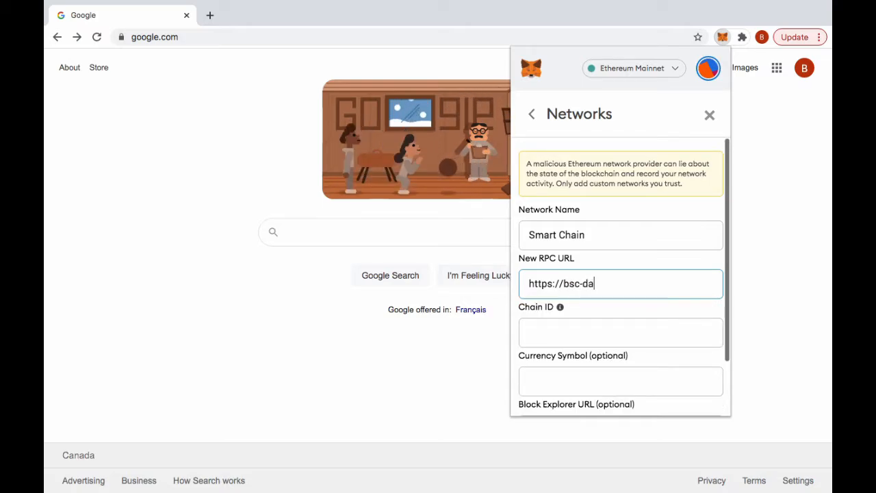
{"action": "type", "text": "taseed"}
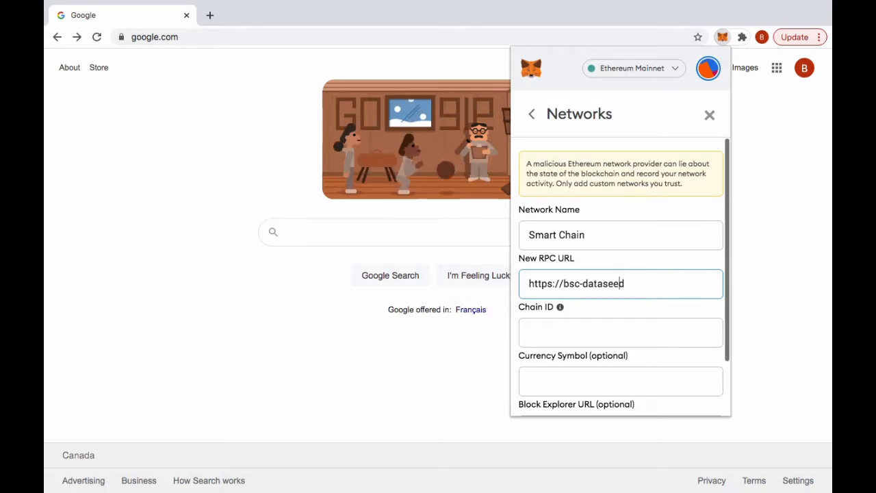
{"action": "type", "text": "."}
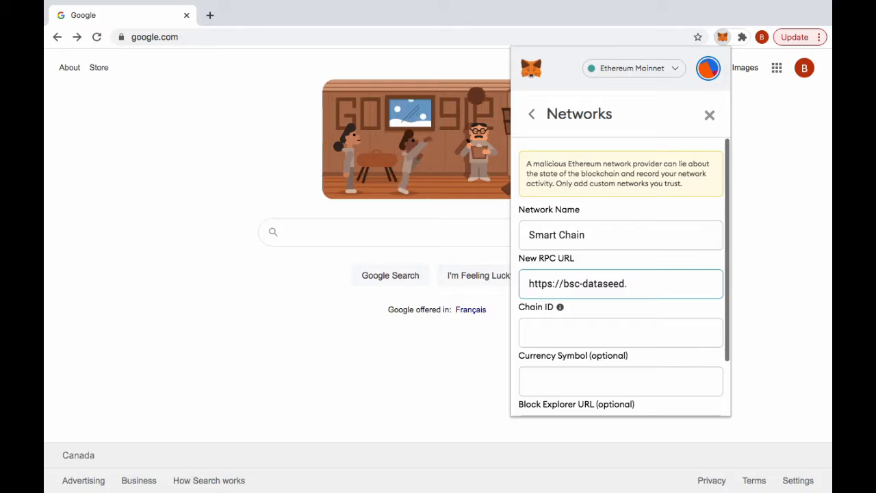
{"action": "type", "text": "bin"}
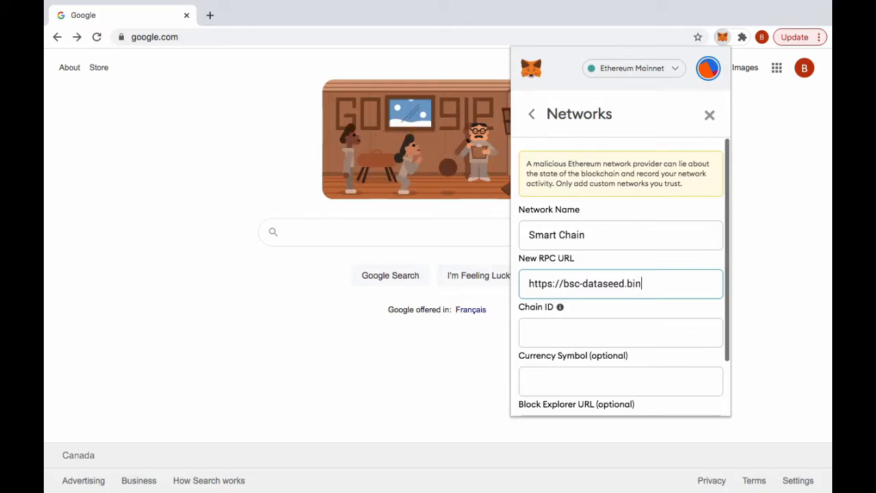
{"action": "type", "text": "ance."}
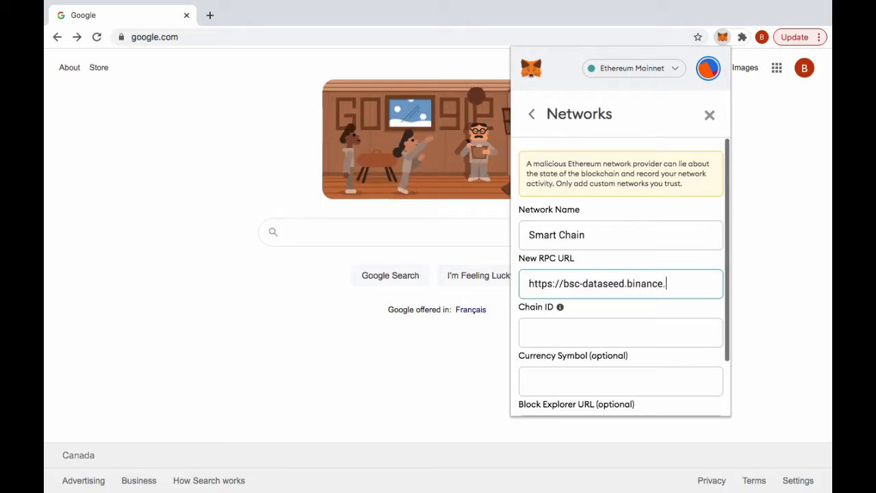
{"action": "type", "text": "com"}
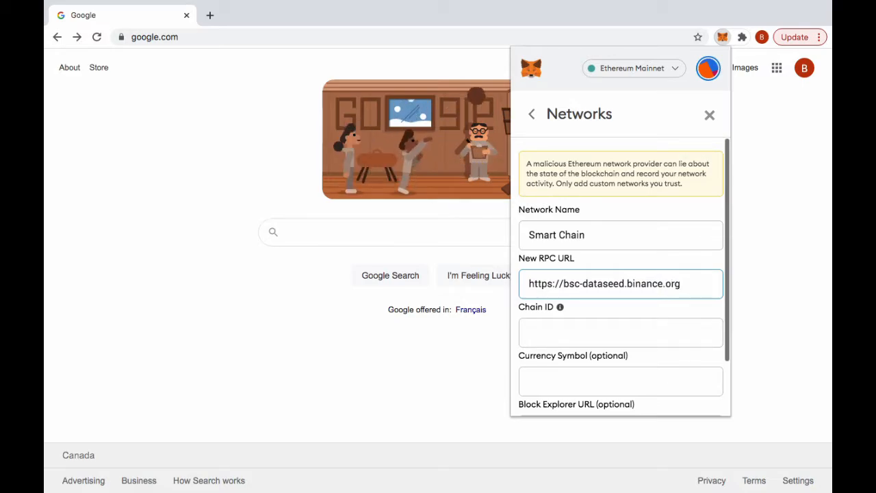
- Set the network's chain ID to 56 and its currency symbol to BNB
{"action": "left_click", "coordinate": [621, 333]}
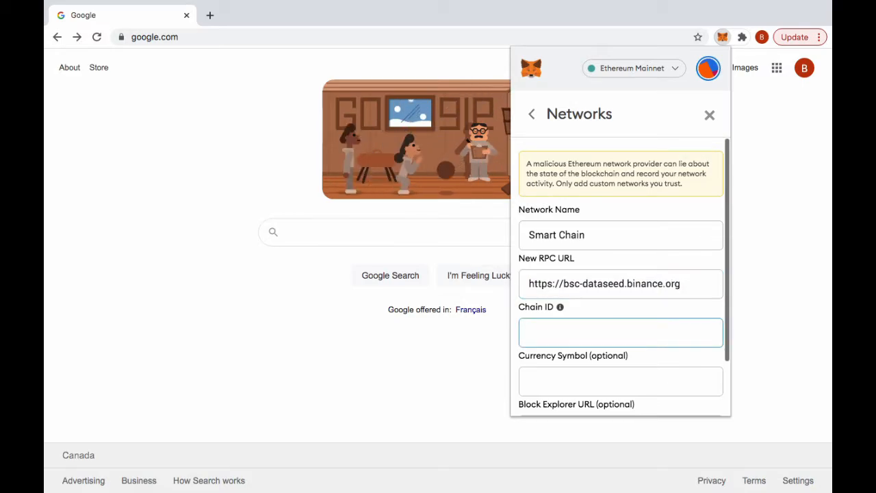
{"action": "type", "text": "56"}
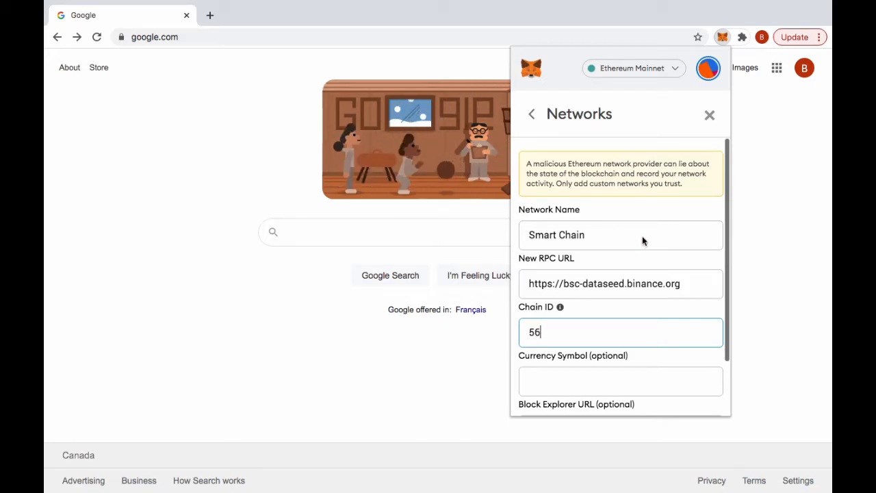
{"action": "left_click", "coordinate": [621, 381]}
{"action": "type", "text": "BNB"}
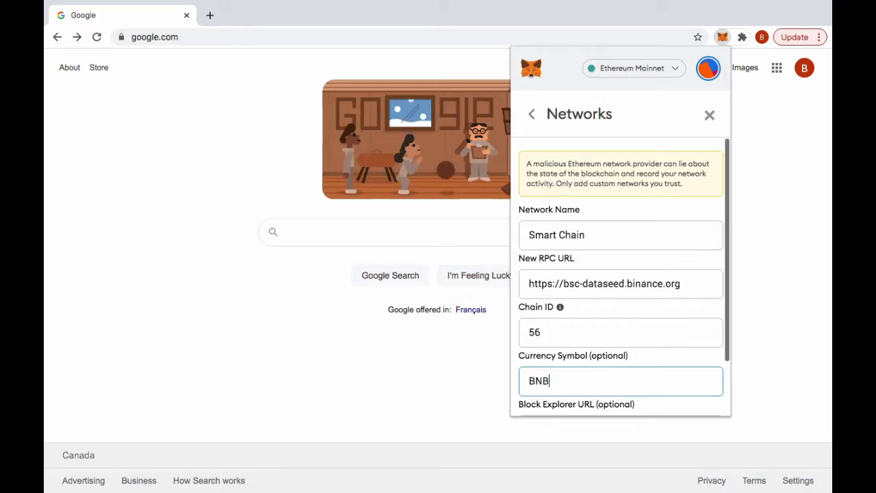
{"action": "scroll", "coordinate": [584, 330], "scroll_direction": "down", "scroll_amount": 2}
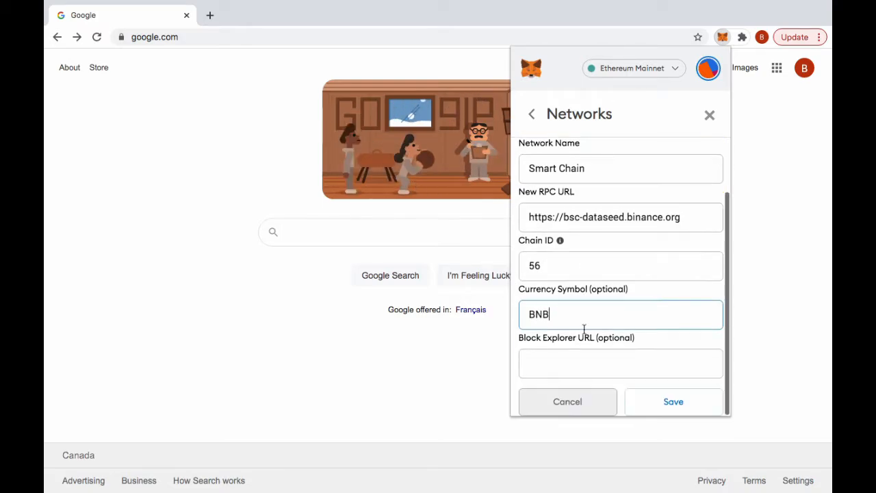
{"action": "left_click", "coordinate": [563, 365]}
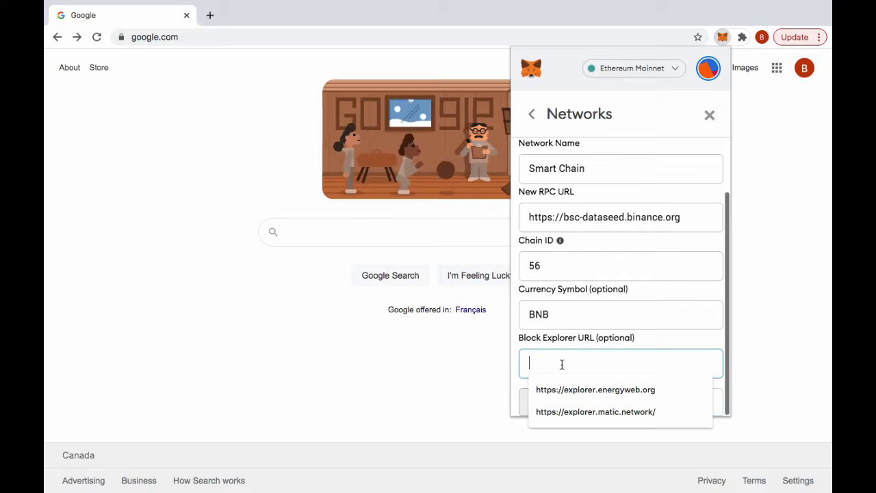
{"action": "type", "text": "htt"}
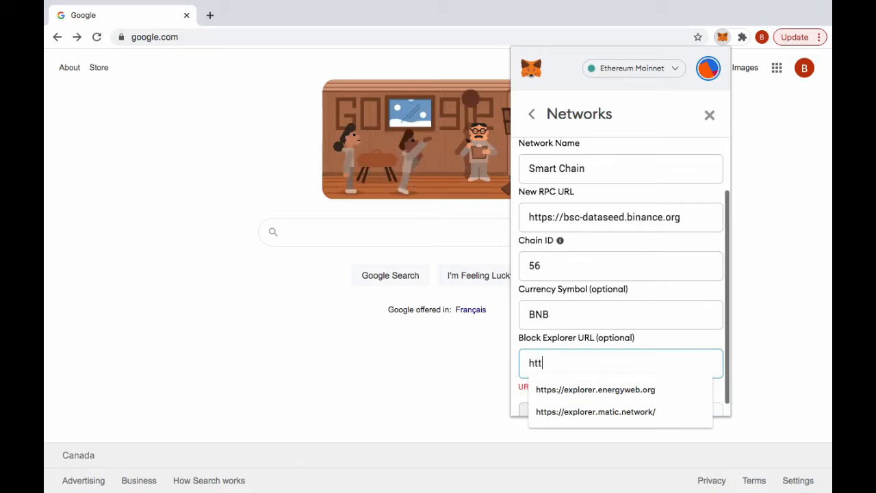
{"action": "type", "text": "ps:"}
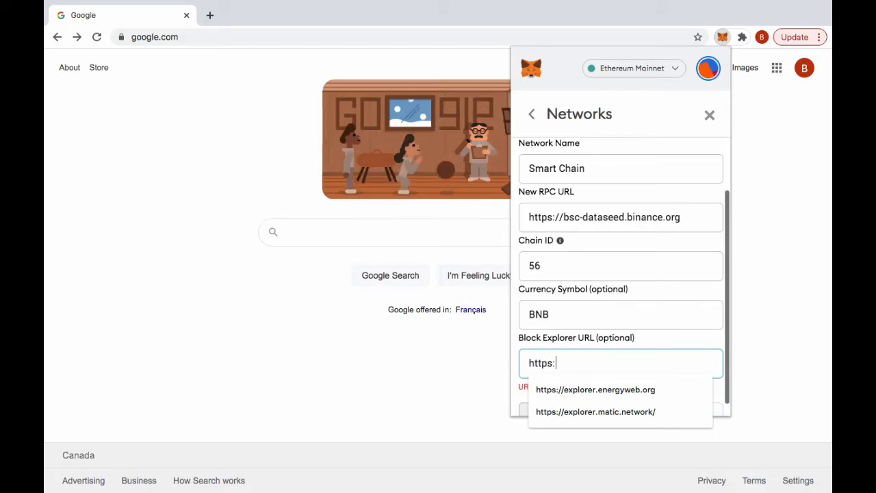
{"action": "type", "text": "//b"}
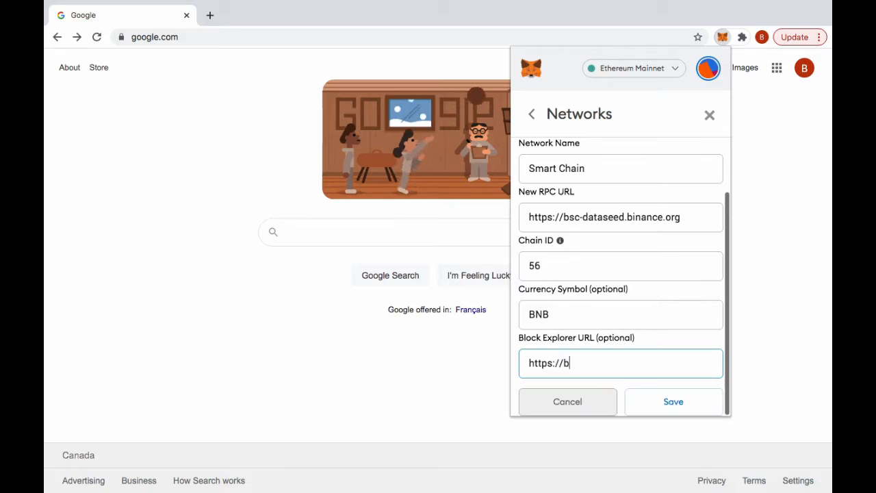
{"action": "type", "text": "scsc"}
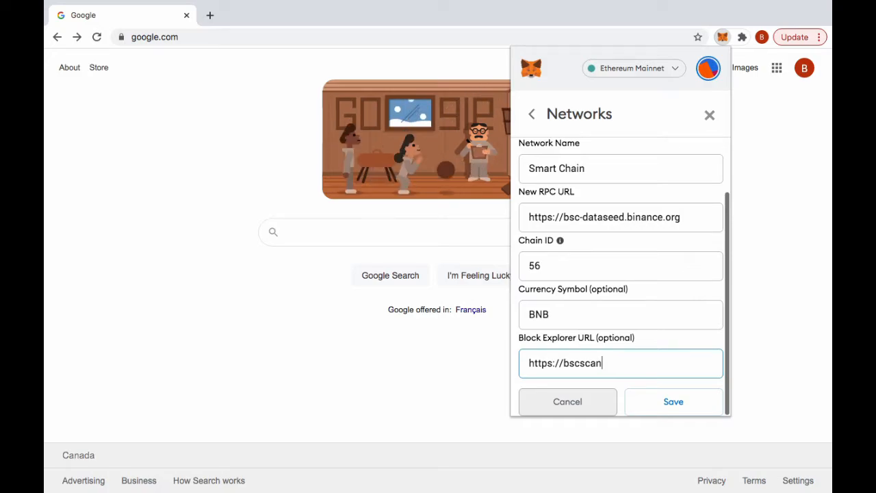
{"action": "type", "text": ".com"}
{"action": "left_click", "coordinate": [674, 403]}
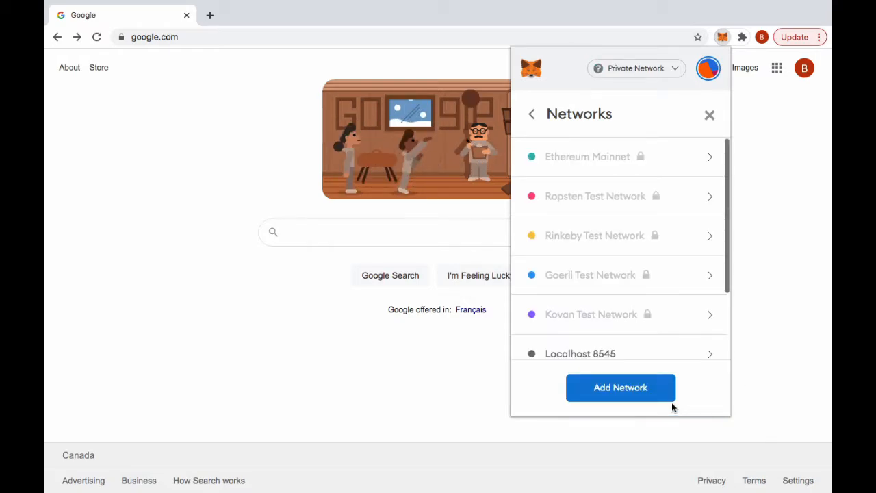
- Leave the network settings for the account overview and check the wallet's list of available networks
{"action": "left_click", "coordinate": [621, 388]}
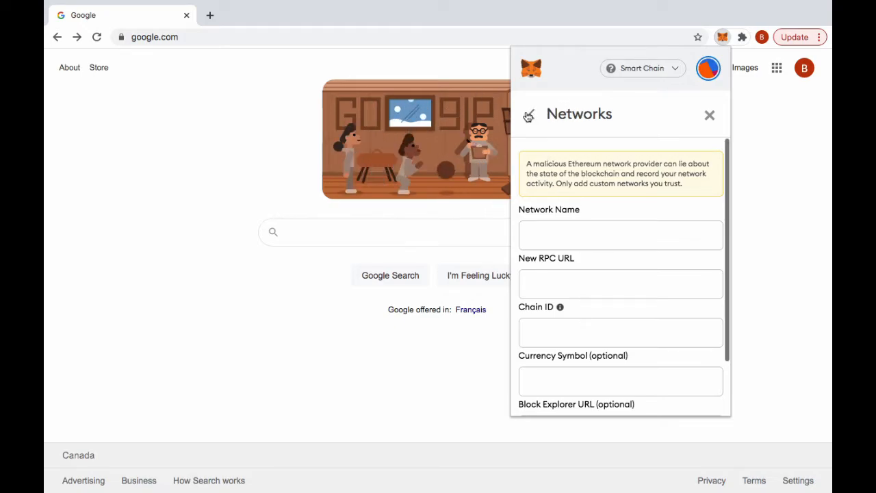
{"action": "left_click", "coordinate": [529, 115]}
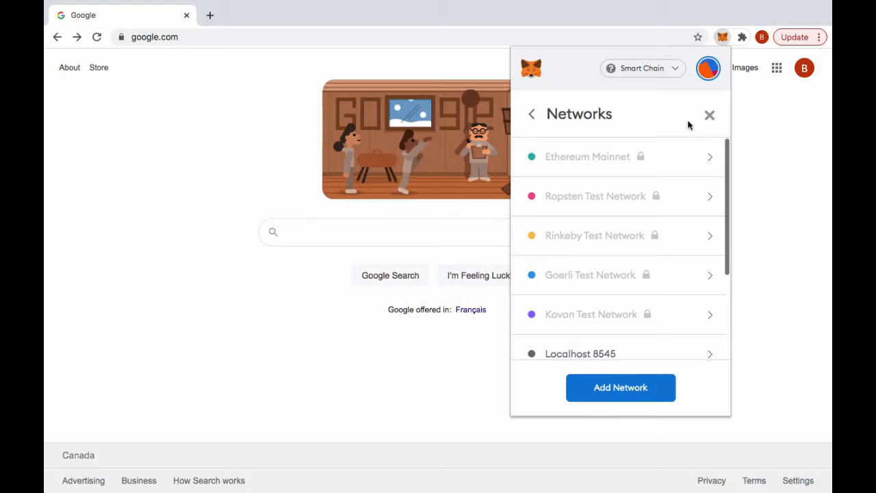
{"action": "left_click", "coordinate": [709, 116]}
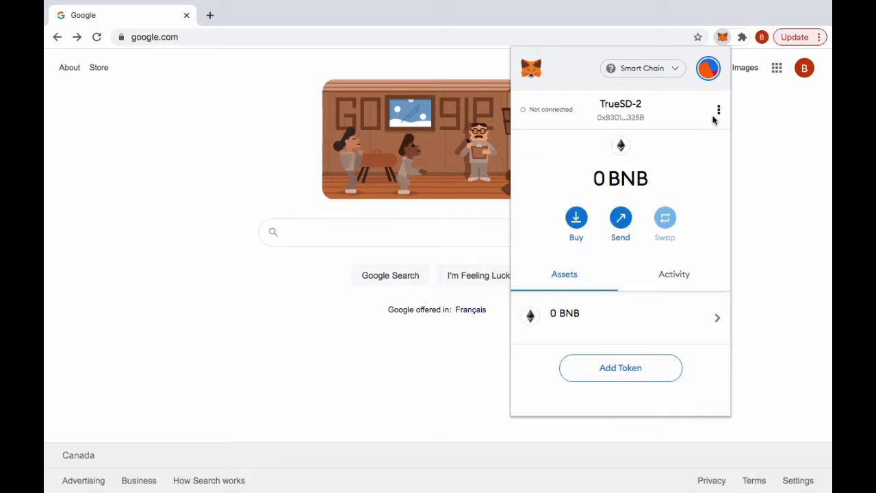
{"action": "left_click", "coordinate": [659, 74]}
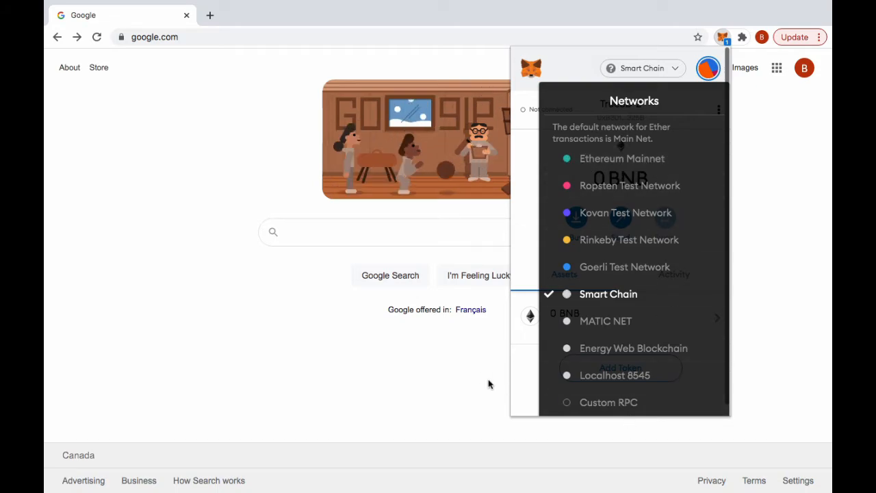
{"action": "left_click", "coordinate": [525, 255]}
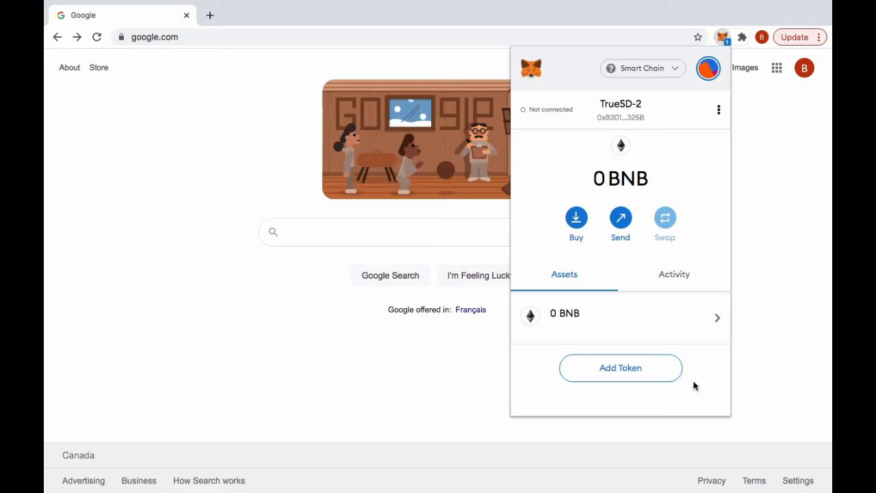
- Look over the custom token entry form, and dismiss it along with the pending app.rampdefi.com connection request
{"action": "left_click", "coordinate": [621, 370]}
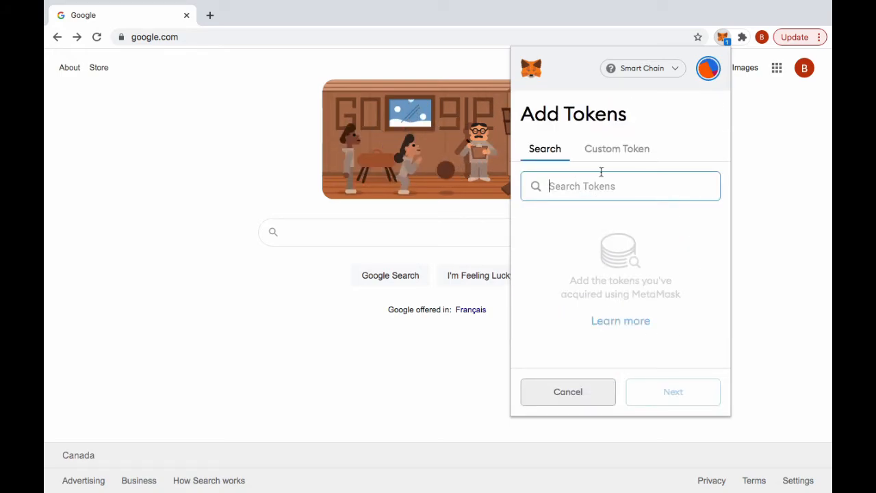
{"action": "left_click", "coordinate": [620, 150]}
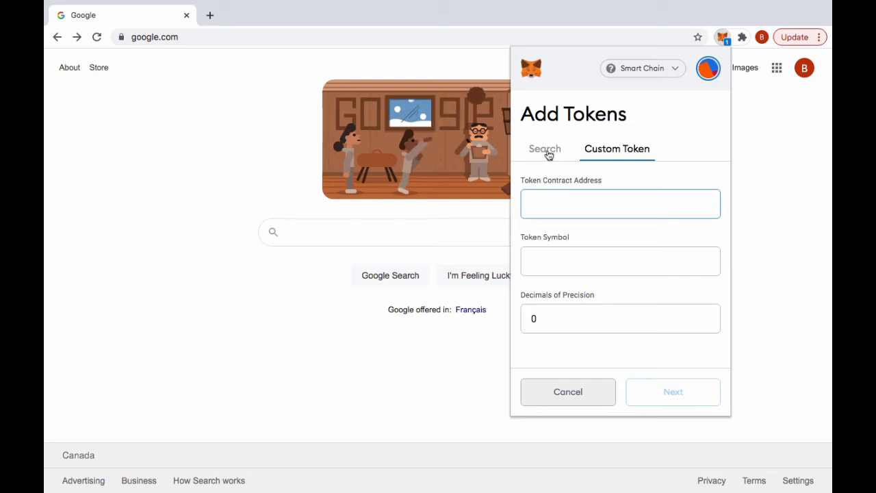
{"action": "left_click", "coordinate": [555, 388]}
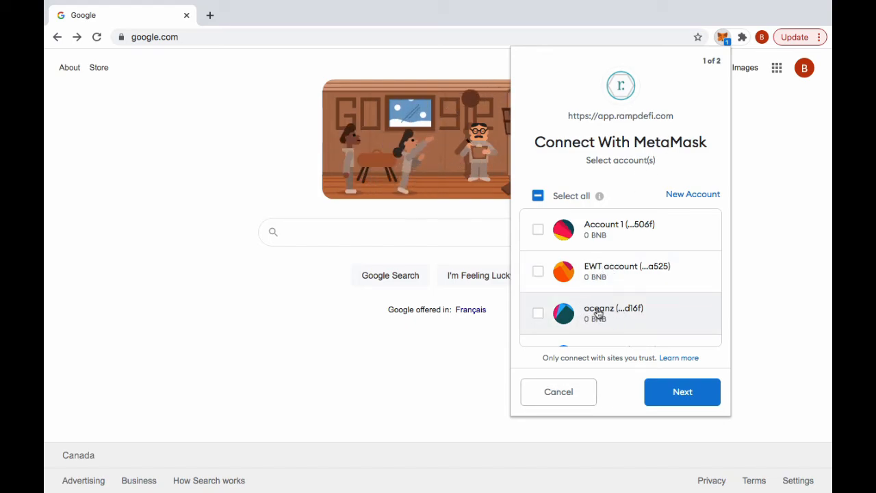
{"action": "left_click", "coordinate": [552, 397]}
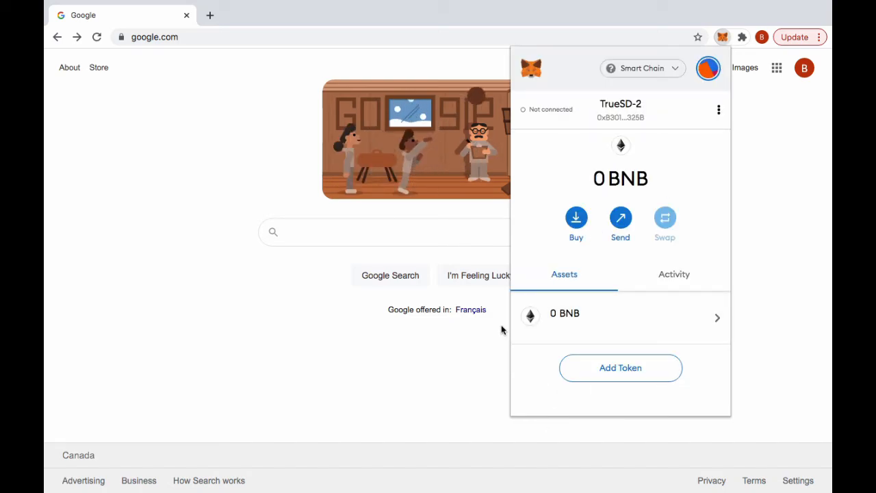